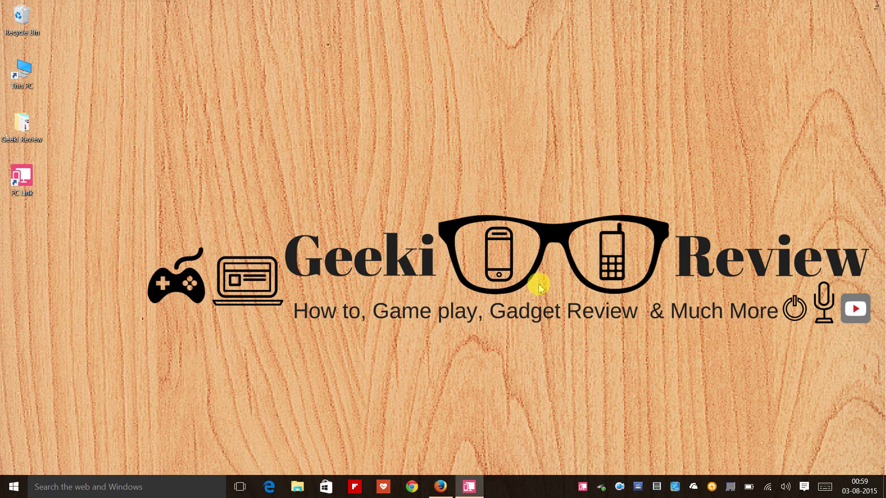
Mirror the phone in PC Link and view CPU-Z's SoC and System tabs showing Android 5.0.
{"action": "left_click", "coordinate": [469, 487]}
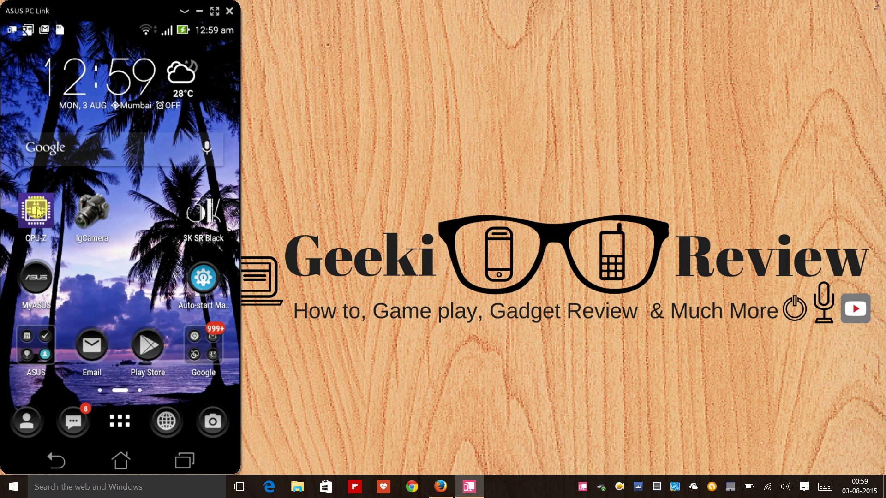
{"action": "left_click", "coordinate": [37, 212]}
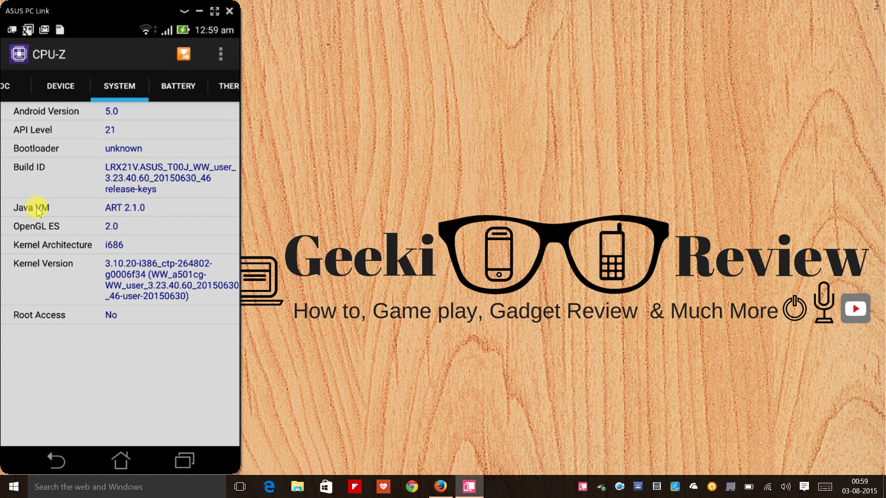
{"action": "left_click", "coordinate": [16, 91]}
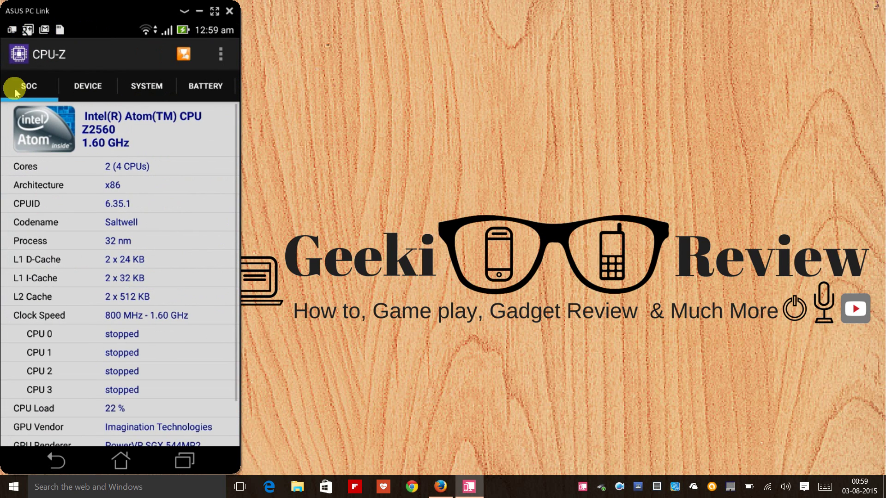
{"action": "left_click", "coordinate": [148, 88]}
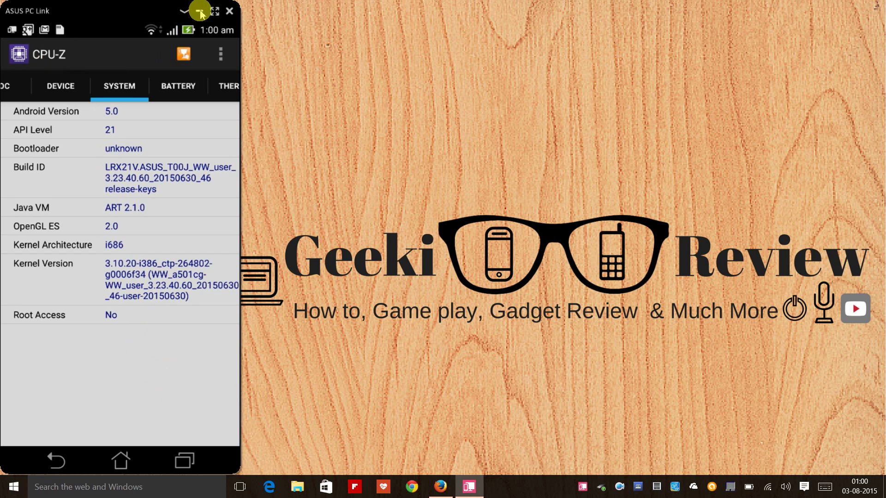
Hide PC Link, bring Firefox forward and open the ASUS India Support page.
{"action": "left_click", "coordinate": [185, 11]}
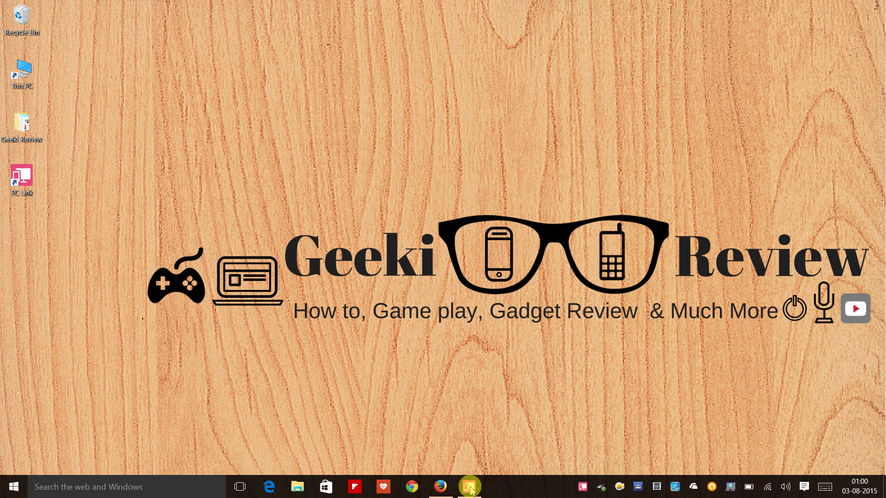
{"action": "left_click", "coordinate": [441, 486]}
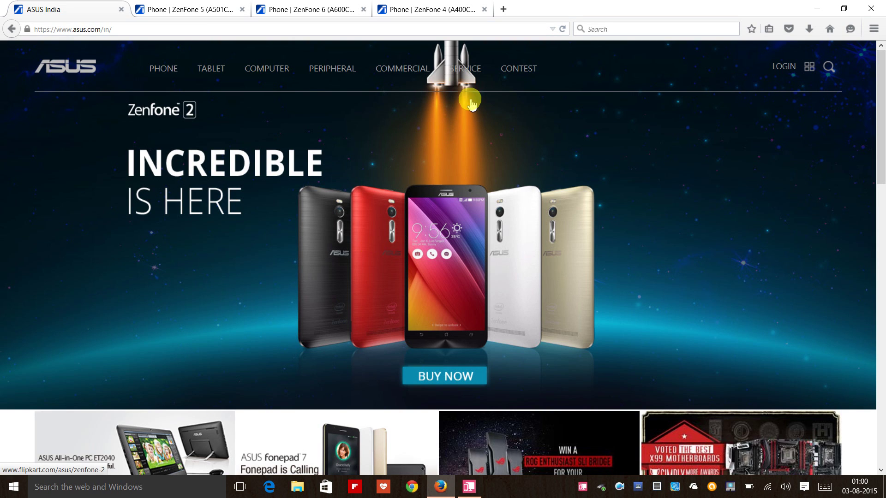
{"action": "left_click", "coordinate": [465, 70]}
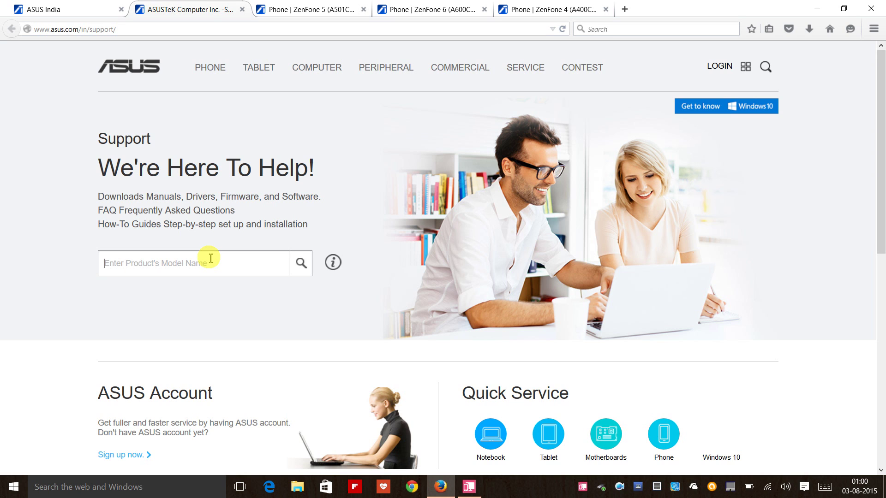
{"action": "type", "text": "a"}
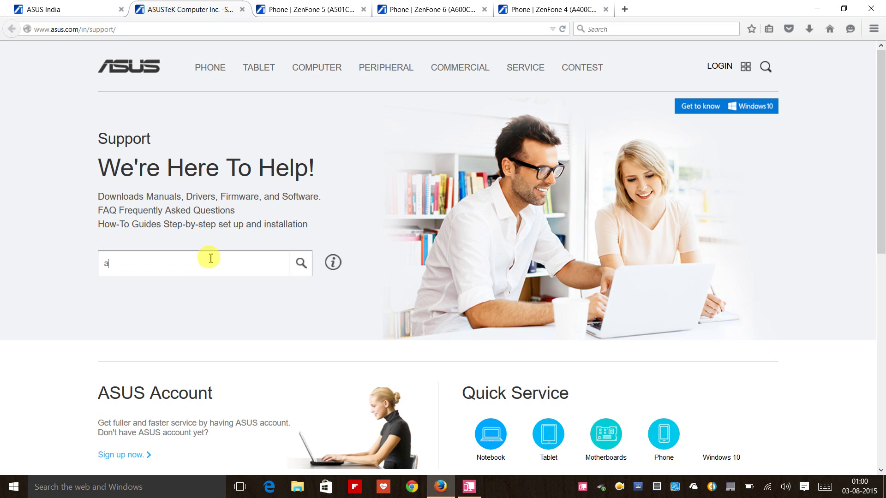
{"action": "type", "text": "40"}
{"action": "type", "text": "0cg"}
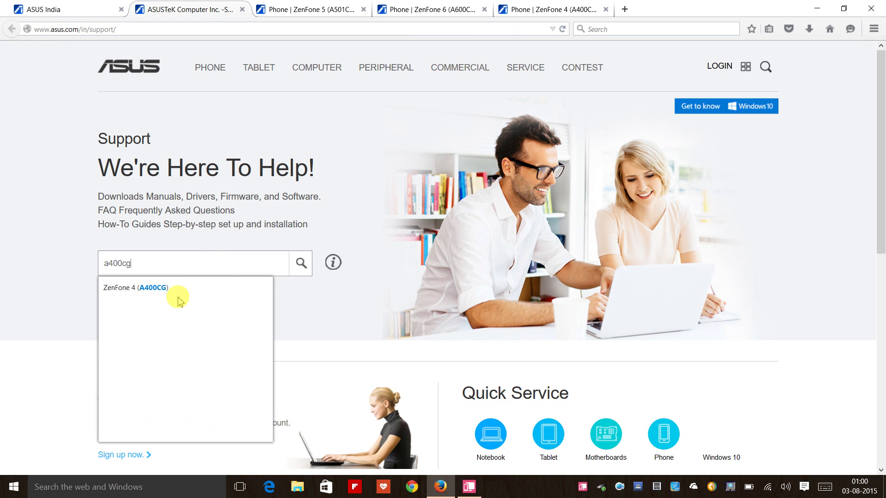
Choose the ZenFone 4 (A400CG) suggestion and submit the model search.
{"action": "left_click", "coordinate": [158, 288]}
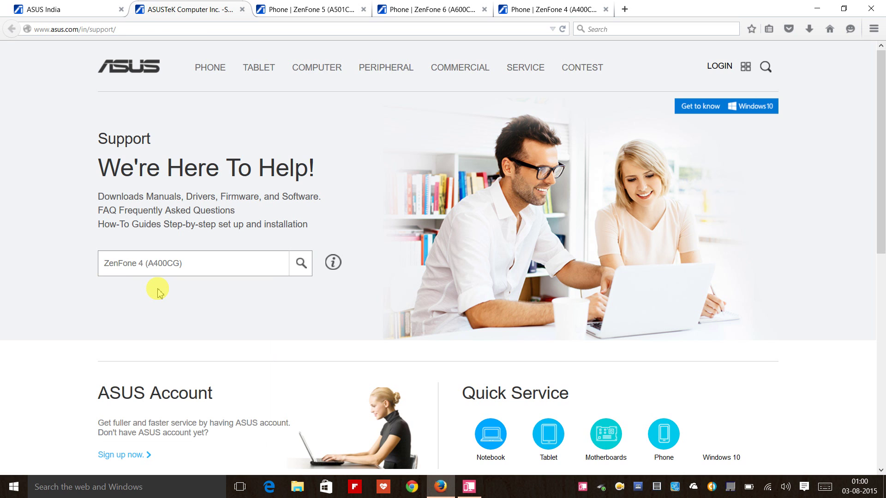
{"action": "key", "text": "Return"}
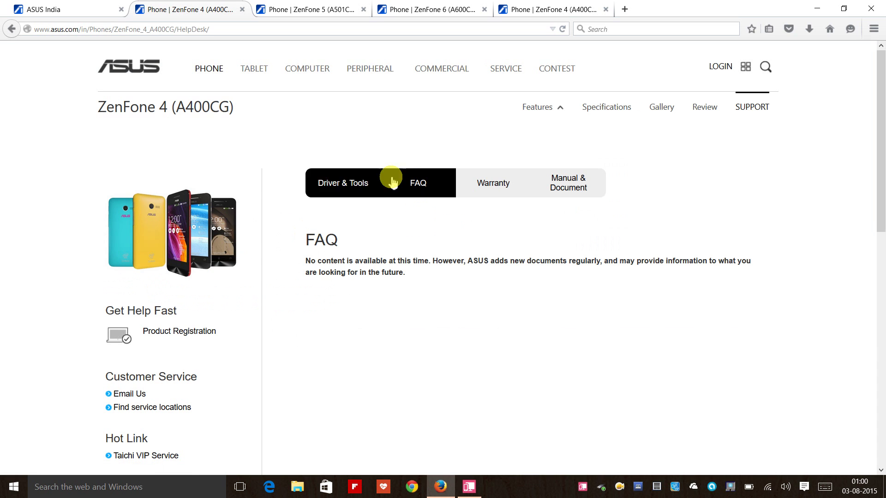
Show the ZenFone 4 Driver & Tools downloads for Android with Firmware expanded.
{"action": "left_click", "coordinate": [348, 188]}
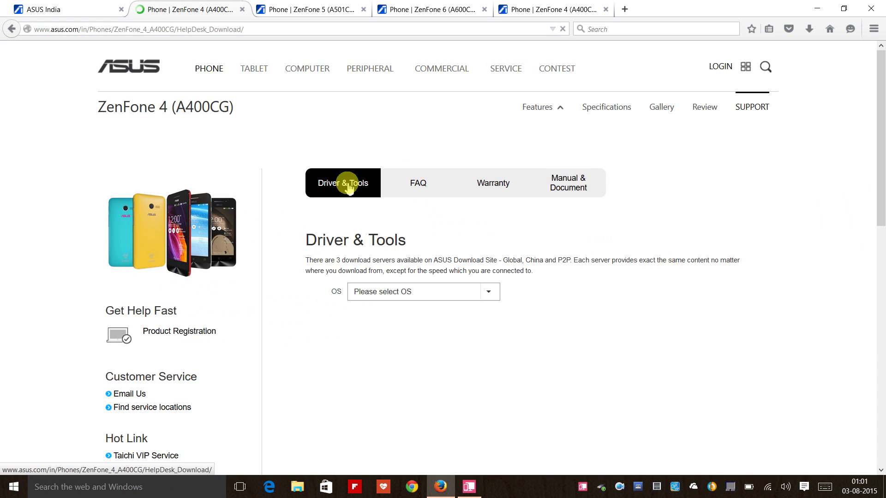
{"action": "left_click", "coordinate": [450, 291]}
{"action": "left_click", "coordinate": [402, 316]}
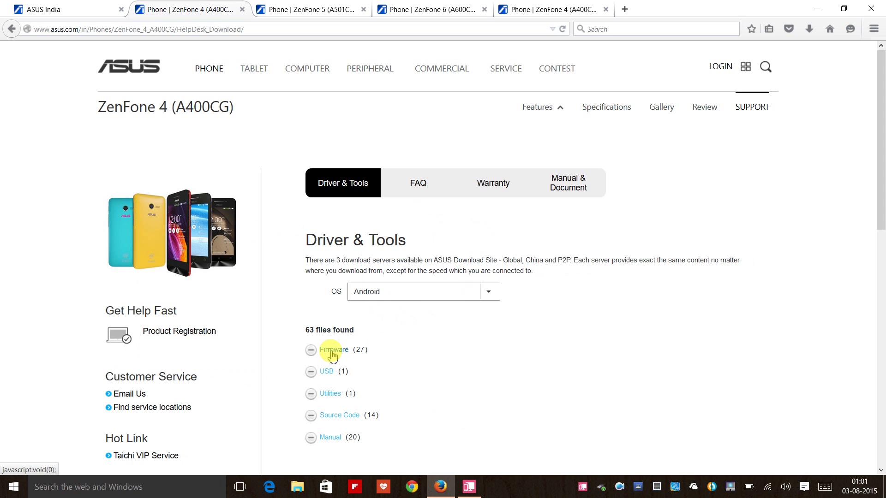
{"action": "left_click", "coordinate": [333, 351]}
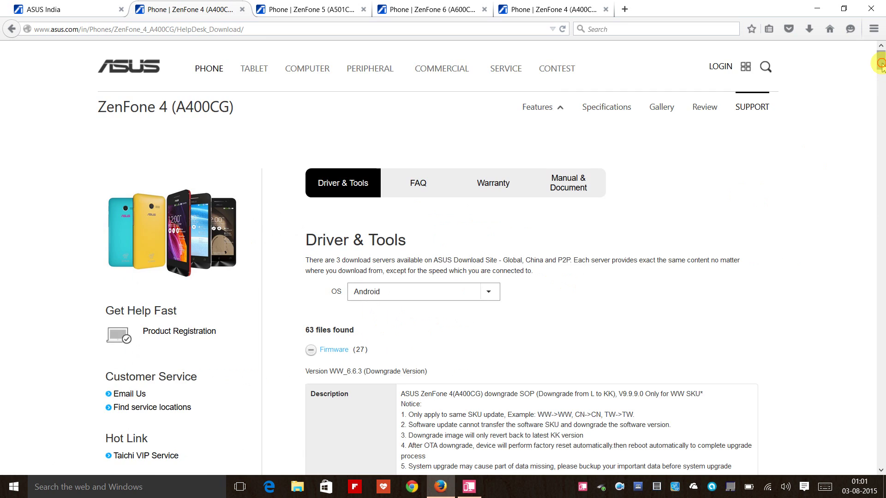
{"action": "left_click_drag", "start_coordinate": [881, 58], "coordinate": [880, 81]}
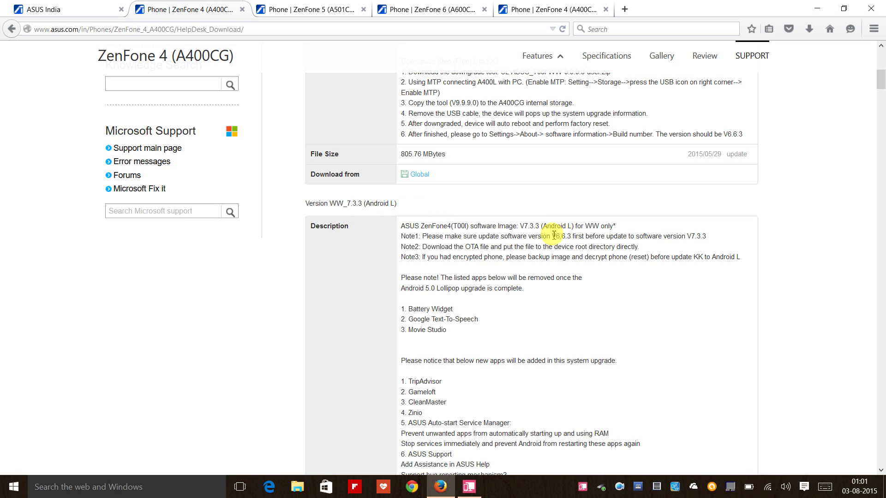
Highlight required version V6.6.3 in the WW_7.3.3 Android L notes and zoom in.
{"action": "left_click_drag", "start_coordinate": [552, 236], "coordinate": [574, 238]}
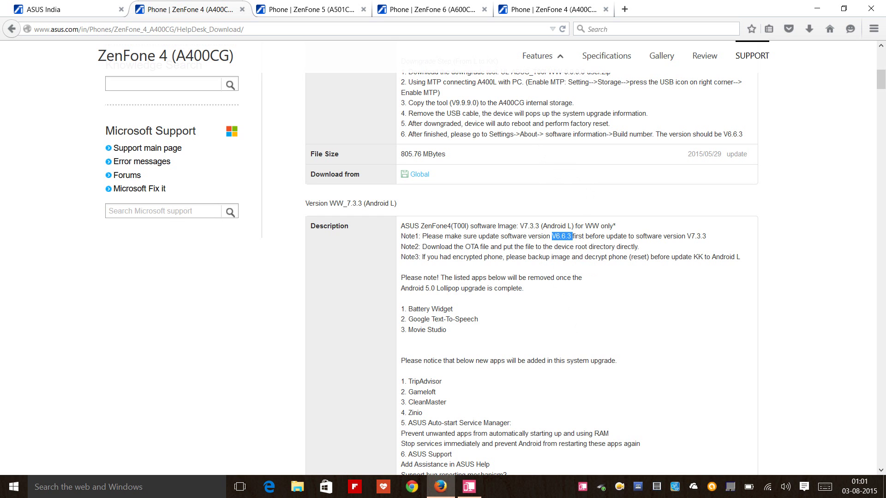
{"action": "key", "text": "ctrl+plus"}
{"action": "key", "text": "ctrl+plus"}
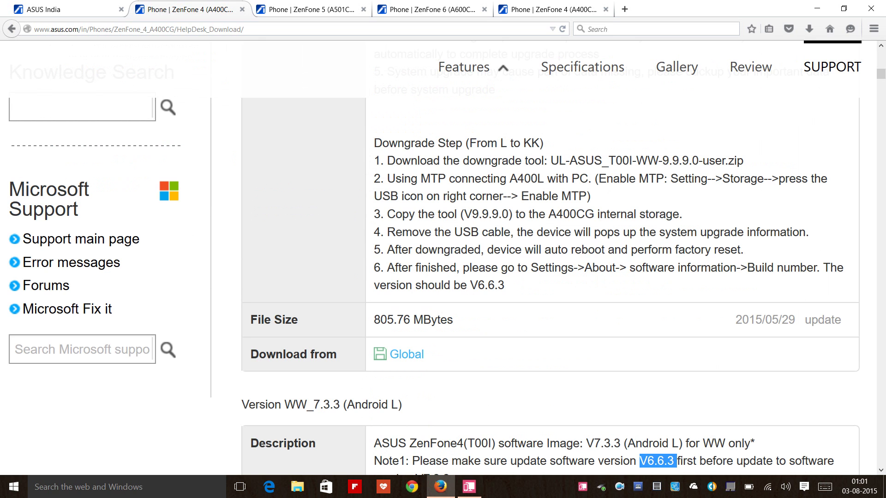
{"action": "scroll", "coordinate": [584, 260], "scroll_direction": "down", "scroll_amount": 2}
{"action": "scroll", "coordinate": [585, 259], "scroll_direction": "down", "scroll_amount": 3}
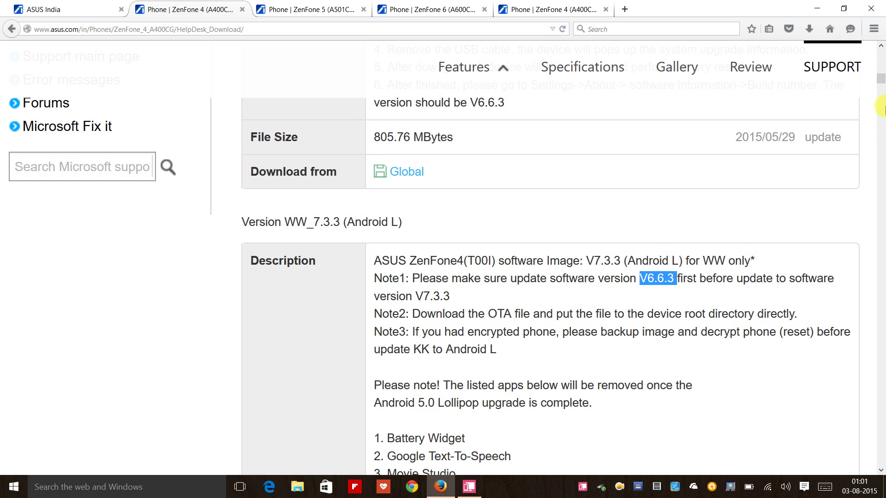
{"action": "mouse_move", "coordinate": [879, 76]}
{"action": "left_mouse_down"}
{"action": "mouse_move", "coordinate": [880, 105]}
{"action": "mouse_move", "coordinate": [881, 43]}
{"action": "left_mouse_up"}
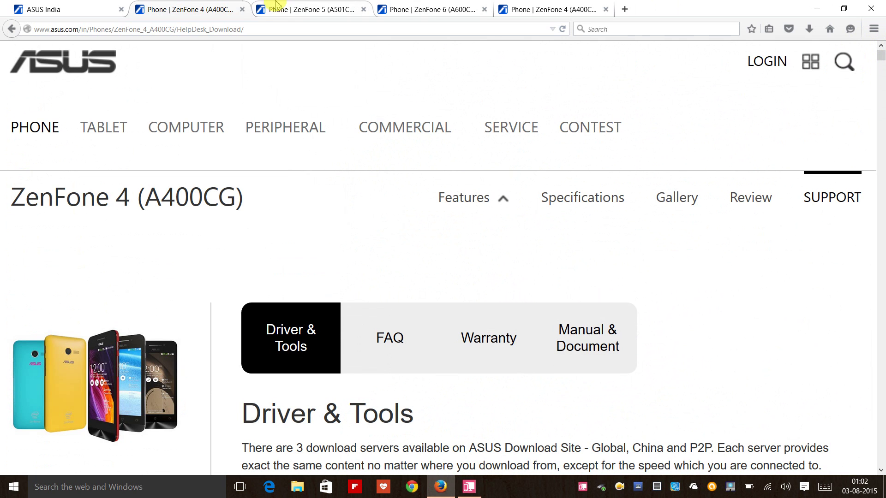
Close the ZenFone 4 tab and adjust zoom to view the ZenFone 5 WW_3.23.40.60 entry.
{"action": "left_click", "coordinate": [242, 10]}
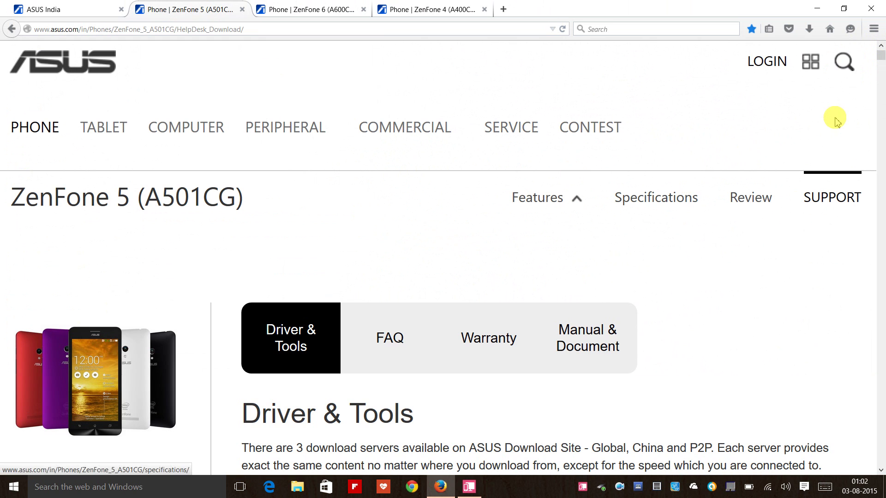
{"action": "key", "text": "ctrl+minus"}
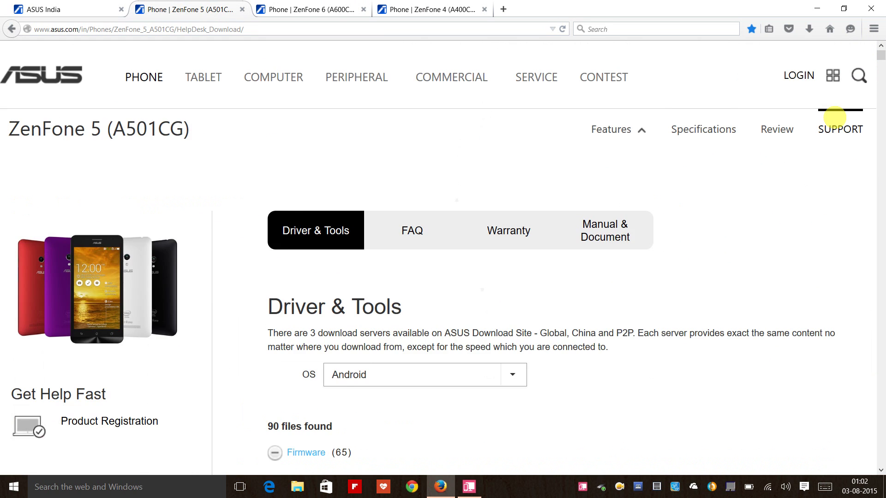
{"action": "key", "text": "ctrl+minus"}
{"action": "key", "text": "ctrl+minus"}
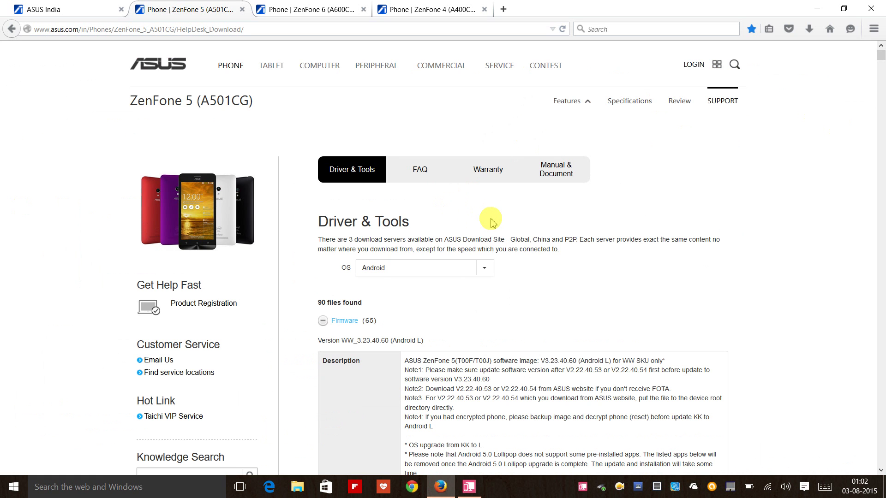
{"action": "key", "text": "ctrl+plus"}
{"action": "key", "text": "ctrl+plus"}
{"action": "key", "text": "ctrl+plus"}
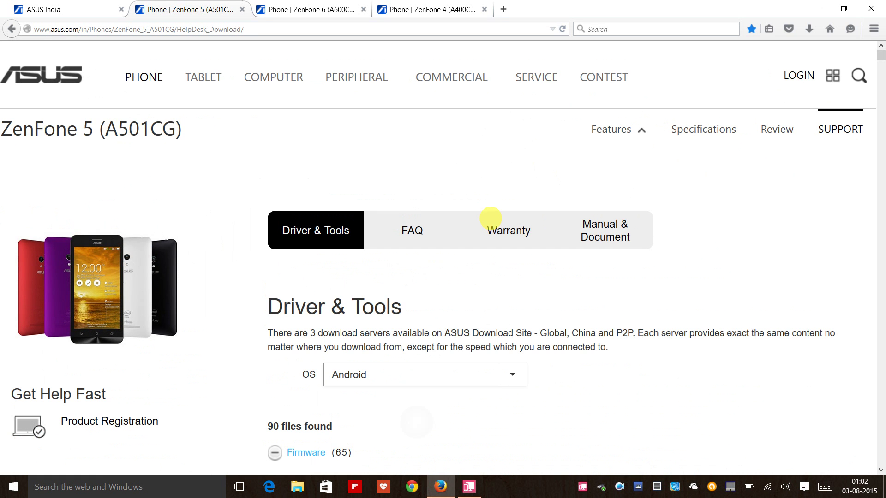
{"action": "scroll", "coordinate": [489, 218], "scroll_direction": "down", "scroll_amount": 3}
{"action": "scroll", "coordinate": [489, 219], "scroll_direction": "down", "scroll_amount": 2}
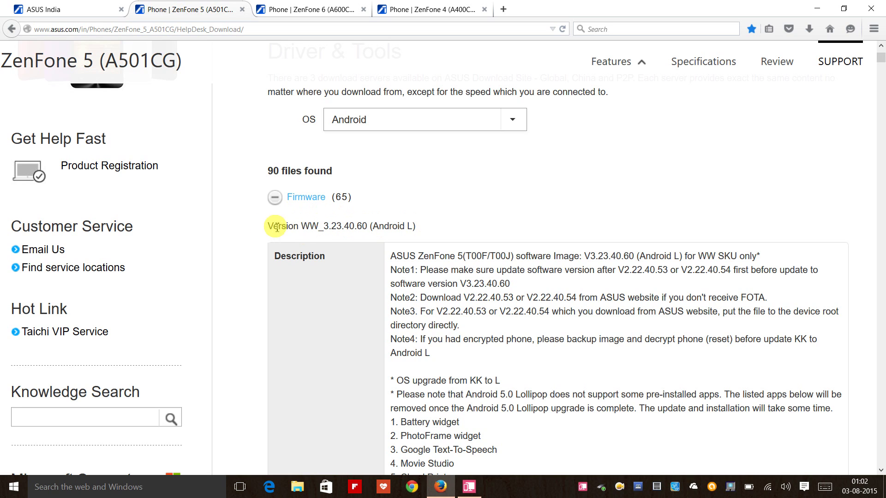
{"action": "left_click_drag", "start_coordinate": [269, 225], "coordinate": [441, 237]}
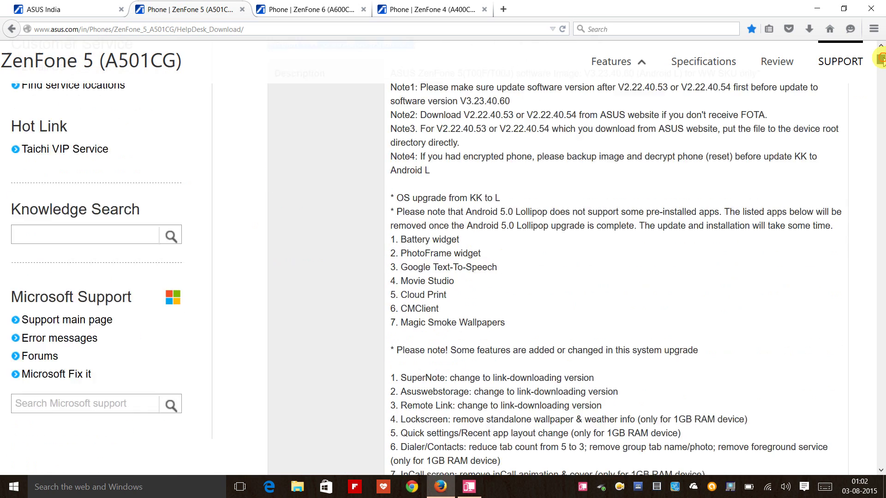
{"action": "left_click_drag", "start_coordinate": [880, 57], "coordinate": [883, 61]}
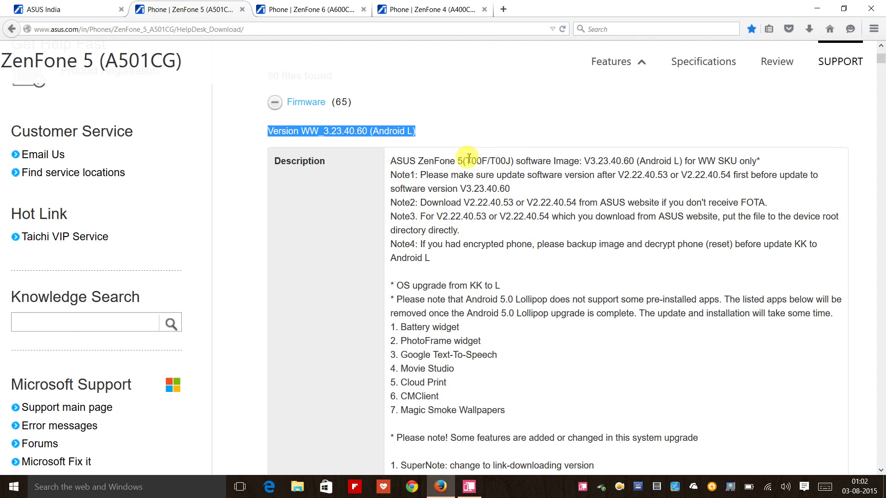
{"action": "left_click_drag", "start_coordinate": [463, 161], "coordinate": [485, 160]}
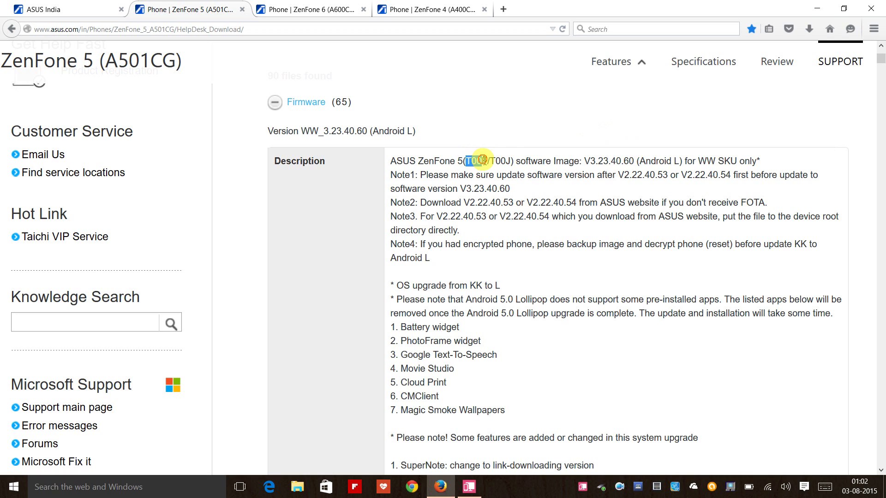
{"action": "left_click", "coordinate": [491, 162]}
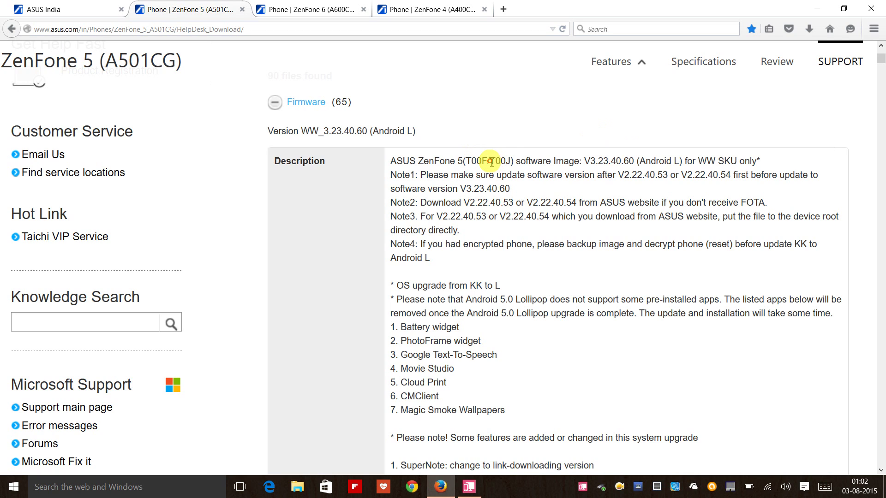
{"action": "left_click_drag", "start_coordinate": [490, 162], "coordinate": [514, 161]}
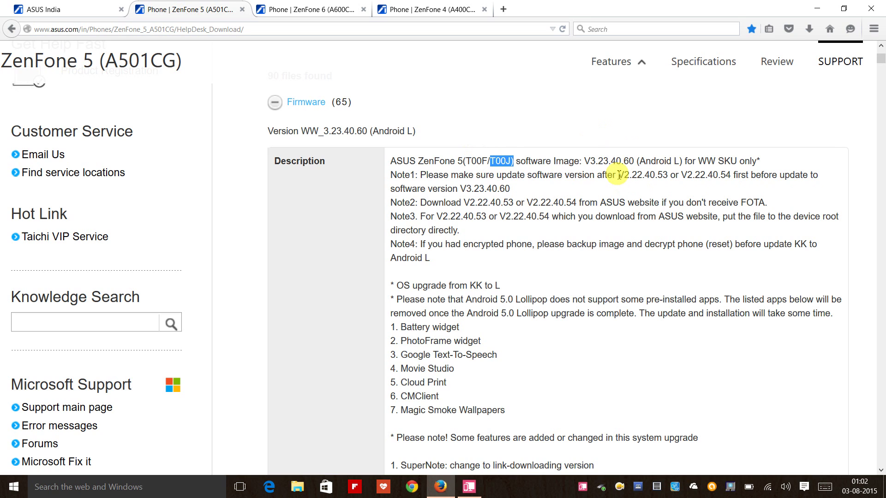
{"action": "left_click_drag", "start_coordinate": [620, 175], "coordinate": [669, 176]}
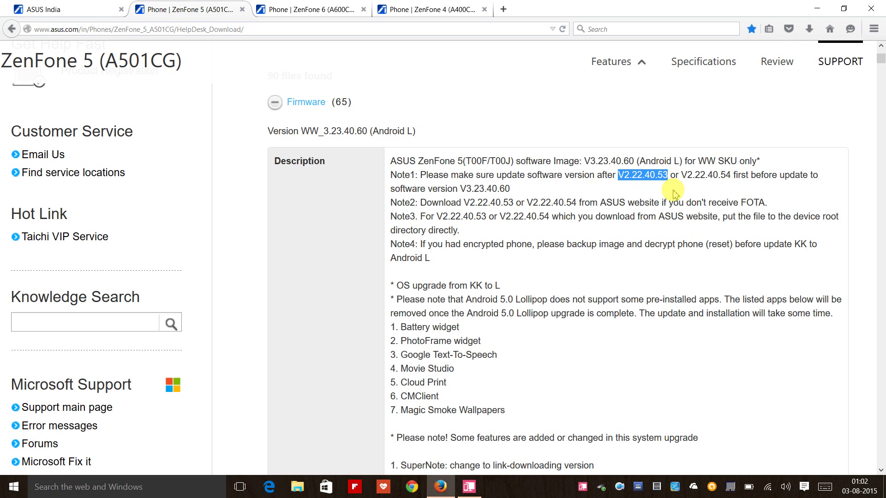
{"action": "left_click_drag", "start_coordinate": [681, 175], "coordinate": [729, 176]}
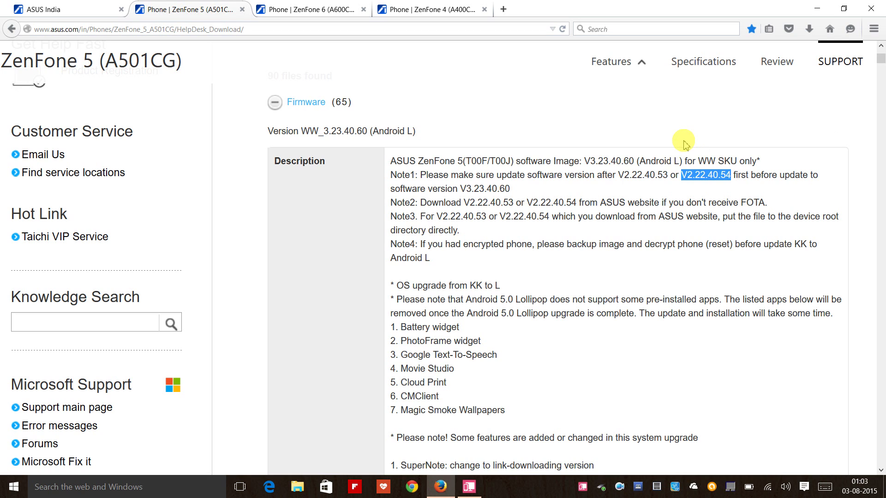
{"action": "left_click", "coordinate": [686, 142]}
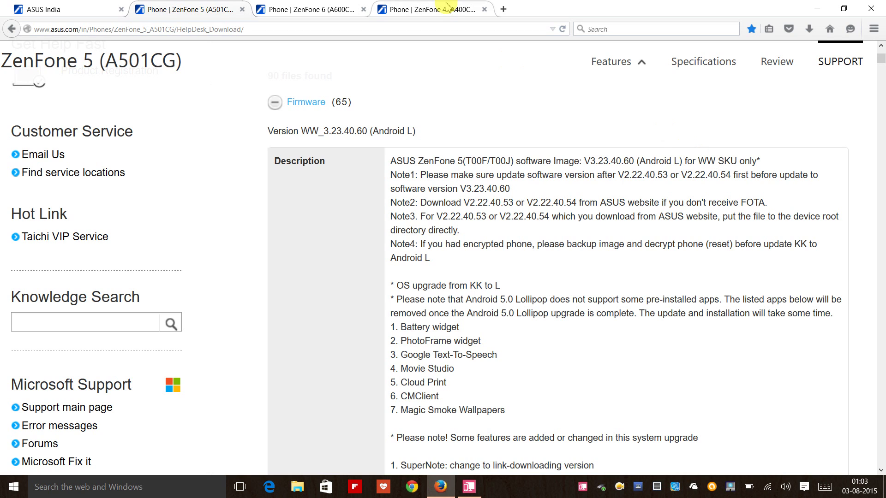
On the ZenFone 6 tab, highlight model T00G and required version V2.22.40.44.
{"action": "left_click", "coordinate": [332, 7]}
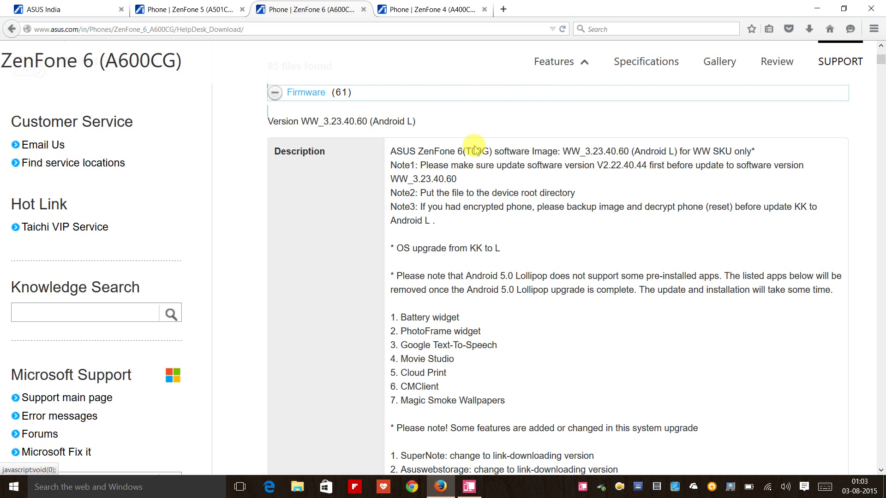
{"action": "left_click_drag", "start_coordinate": [465, 151], "coordinate": [486, 151]}
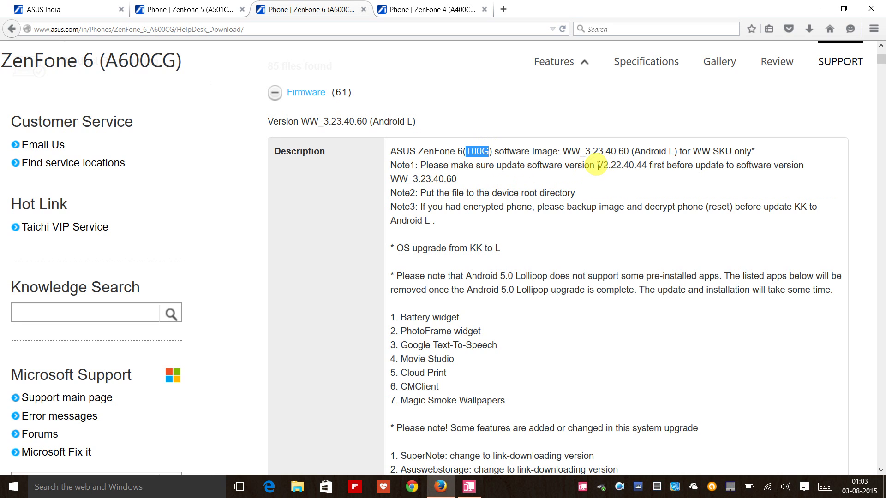
{"action": "left_click_drag", "start_coordinate": [596, 166], "coordinate": [646, 166]}
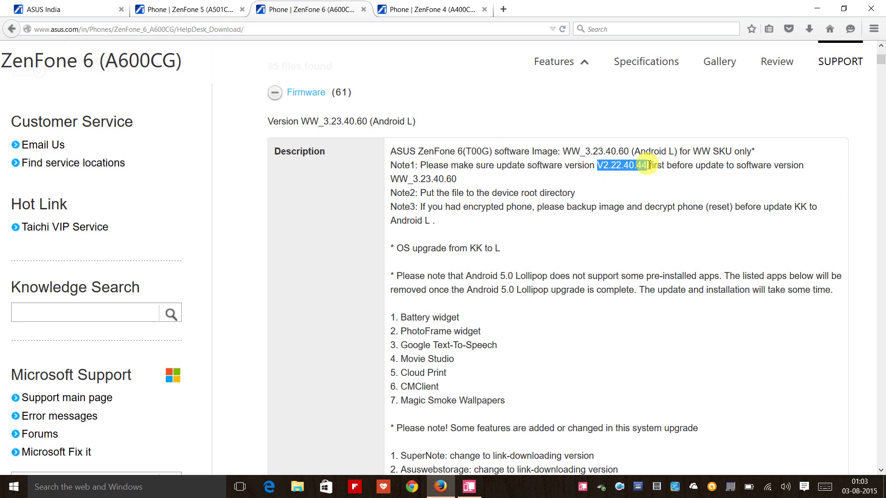
{"action": "left_click", "coordinate": [646, 166]}
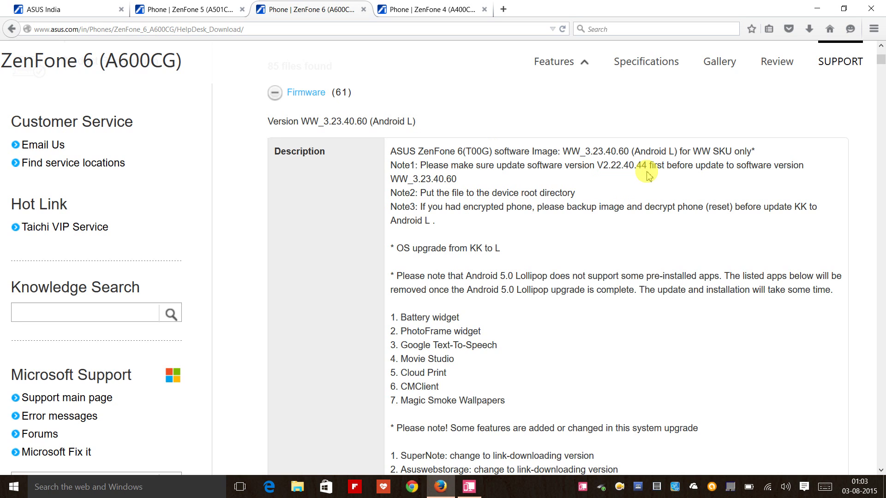
{"action": "left_click_drag", "start_coordinate": [648, 166], "coordinate": [596, 167]}
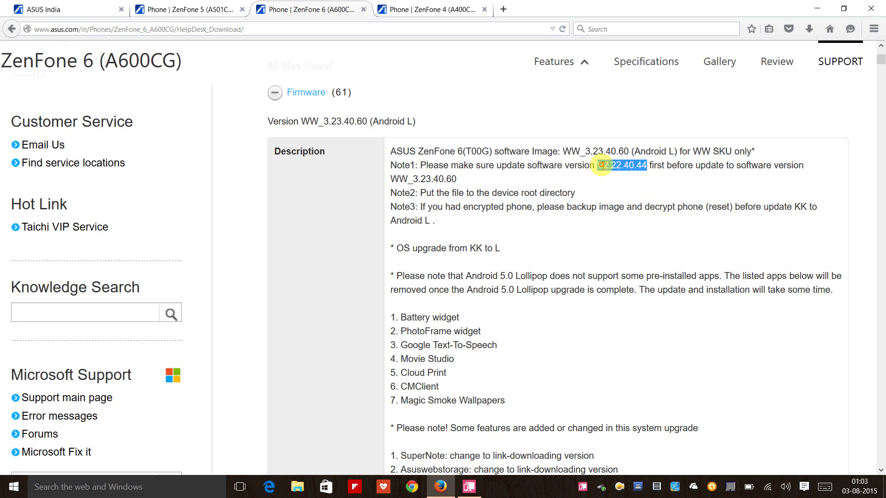
{"action": "left_click", "coordinate": [602, 166]}
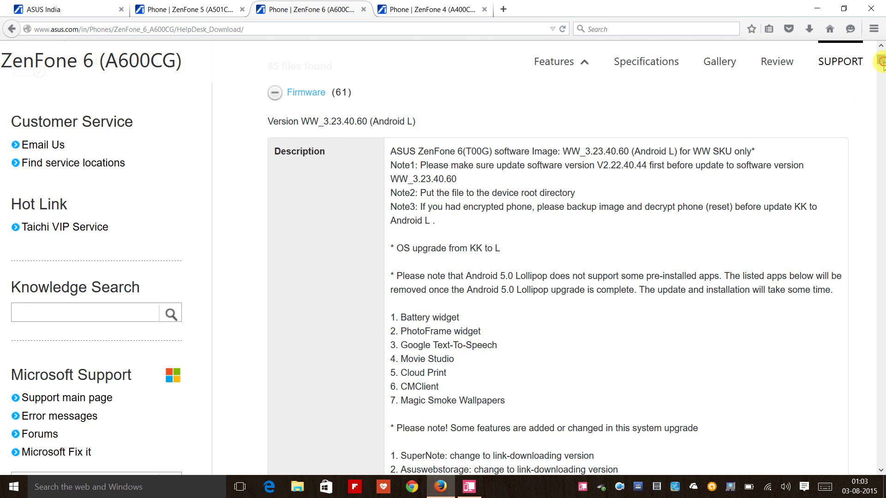
{"action": "left_click_drag", "start_coordinate": [881, 61], "coordinate": [882, 69]}
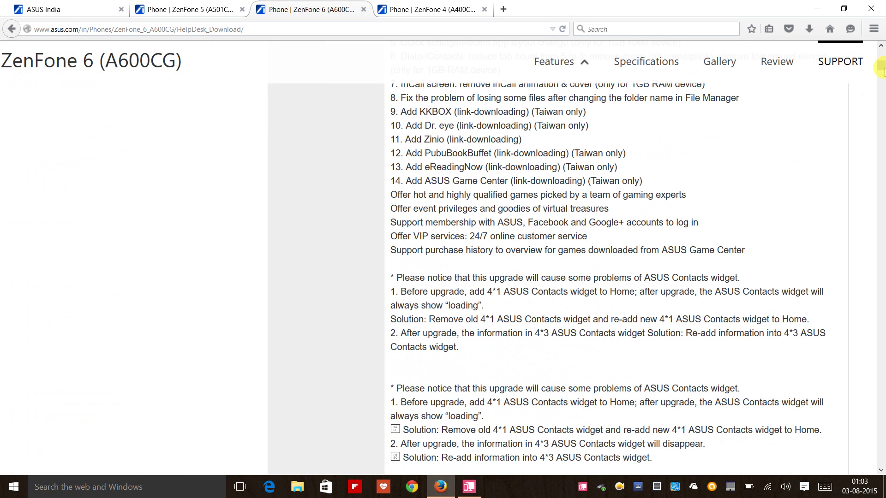